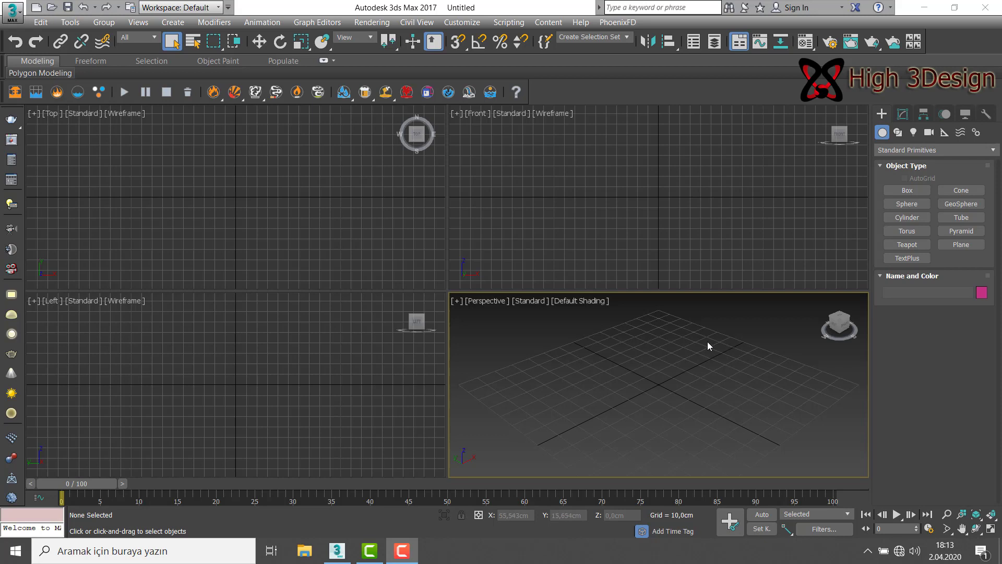
# Maximize the Perspective viewport from the four-view layout with Alt+W.
pyautogui.press('x')
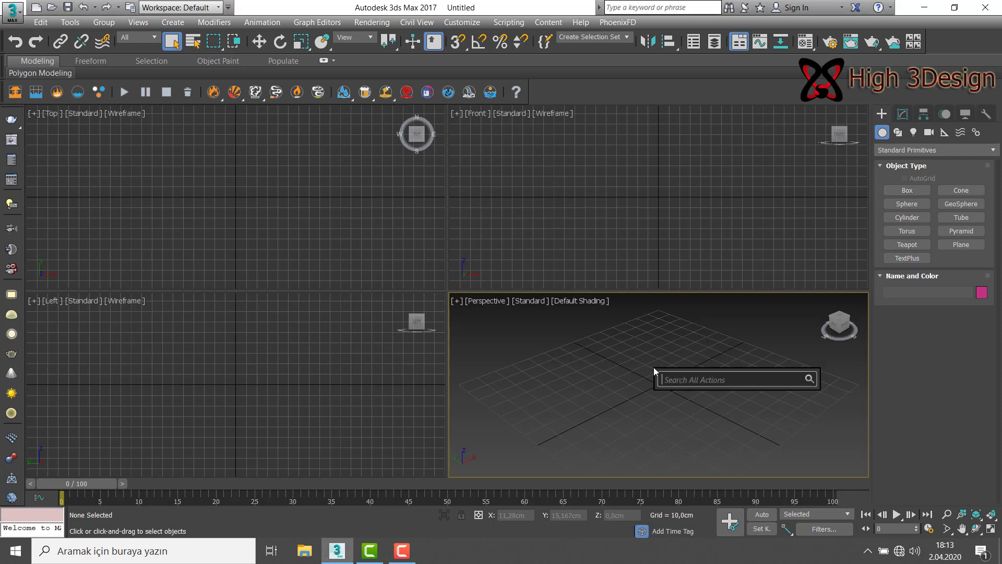
pyautogui.press('Escape')
pyautogui.hotkey('alt', 'w')
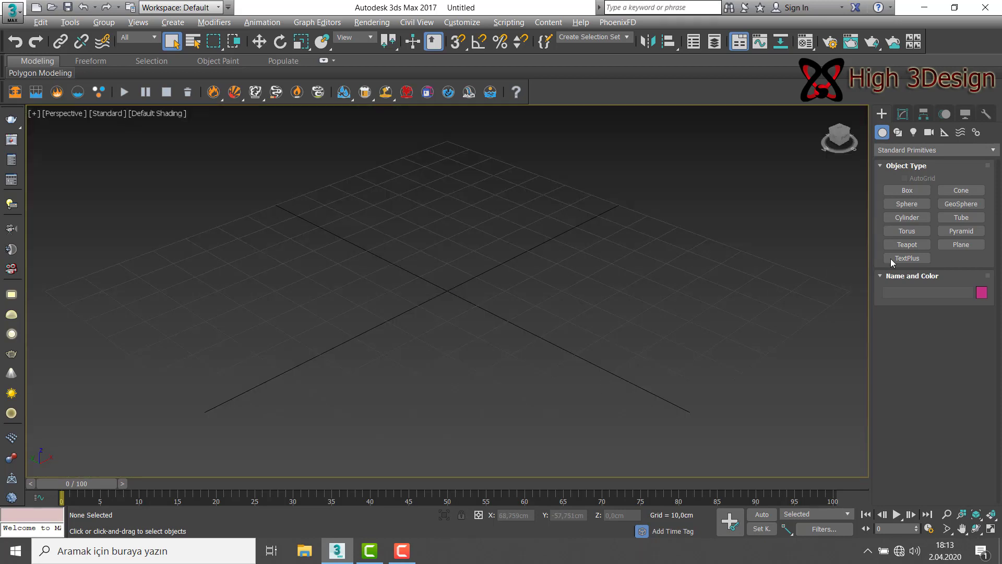
# Draw Box001 about 63 × 71 cm and 52 cm high, and show its parameters.
pyautogui.click(906, 193)
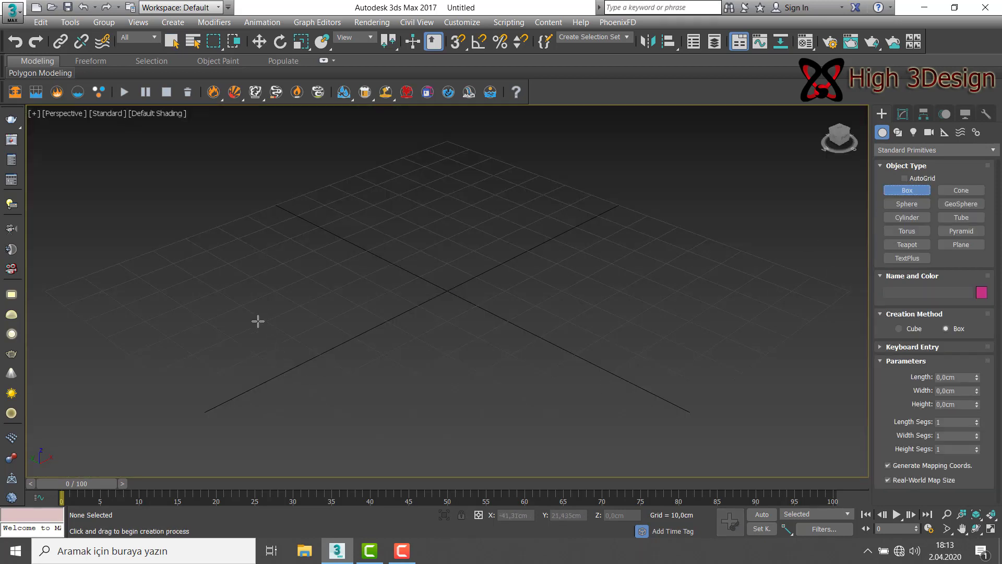
pyautogui.moveTo(257, 320)
pyautogui.mouseDown()
pyautogui.moveTo(395, 404)
pyautogui.moveTo(660, 310)
pyautogui.mouseUp()
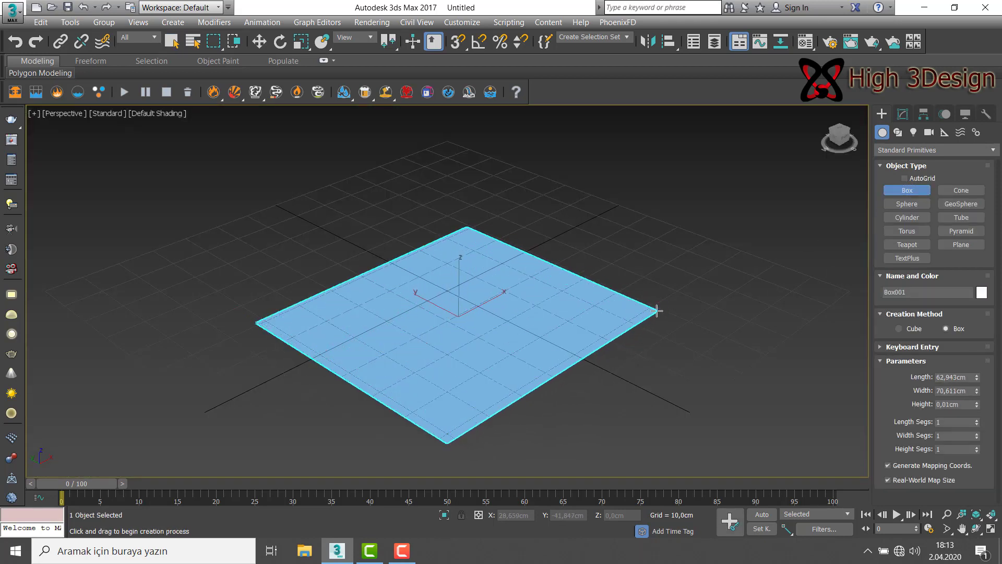
pyautogui.click(614, 87)
pyautogui.rightClick(586, 225)
pyautogui.scroll(-2, 594, 259)
pyautogui.scroll(-1, 575, 305)
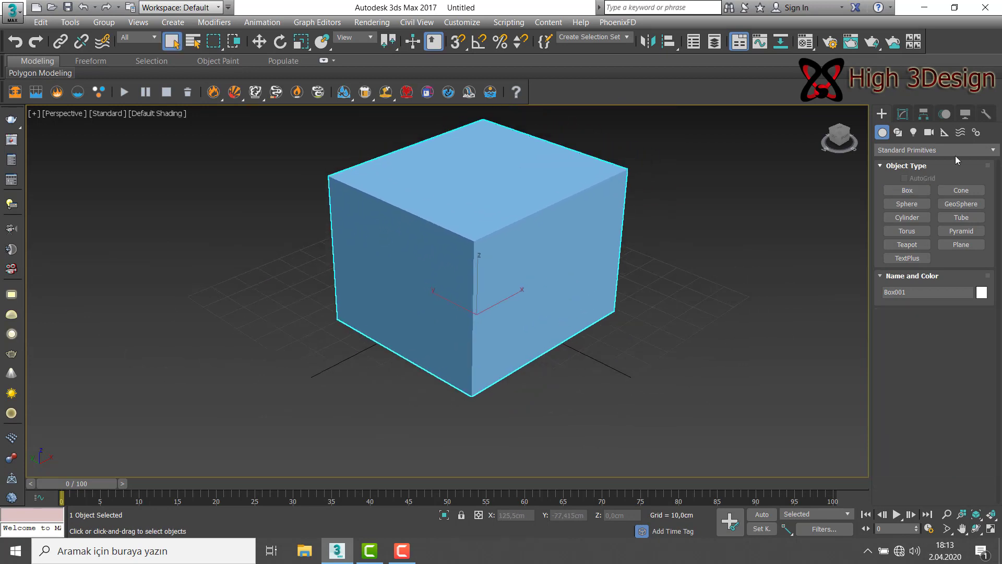
pyautogui.click(906, 115)
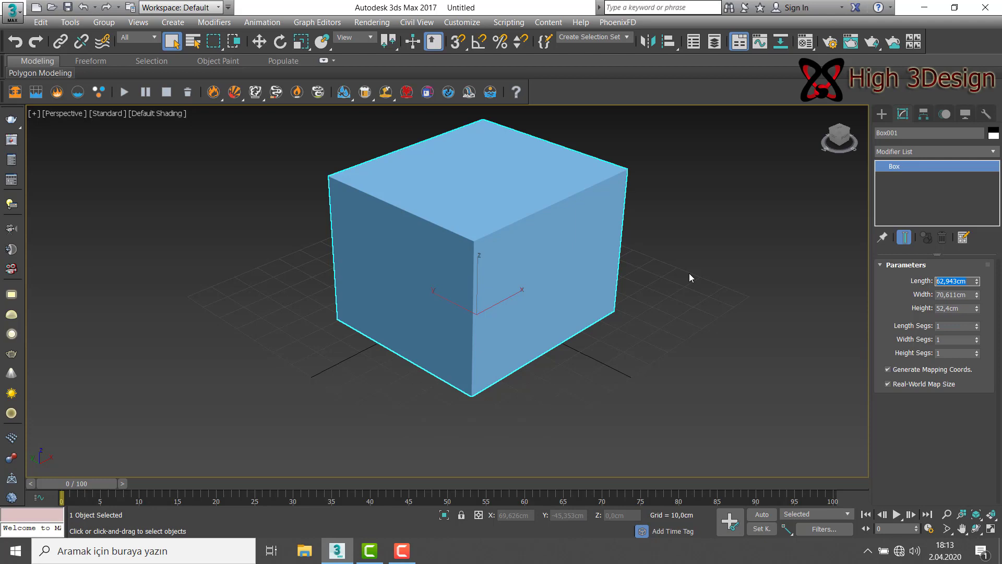
# Set the box's Length, Width and Height to 70 cm.
pyautogui.write('70')
pyautogui.press('Tab')
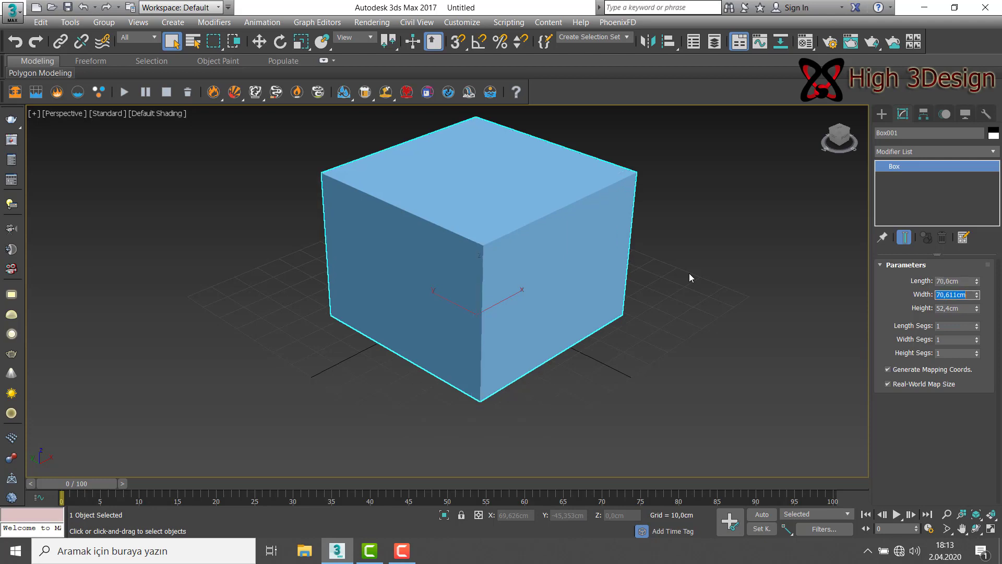
pyautogui.write('70')
pyautogui.press('Tab')
pyautogui.write('70')
pyautogui.press('Return')
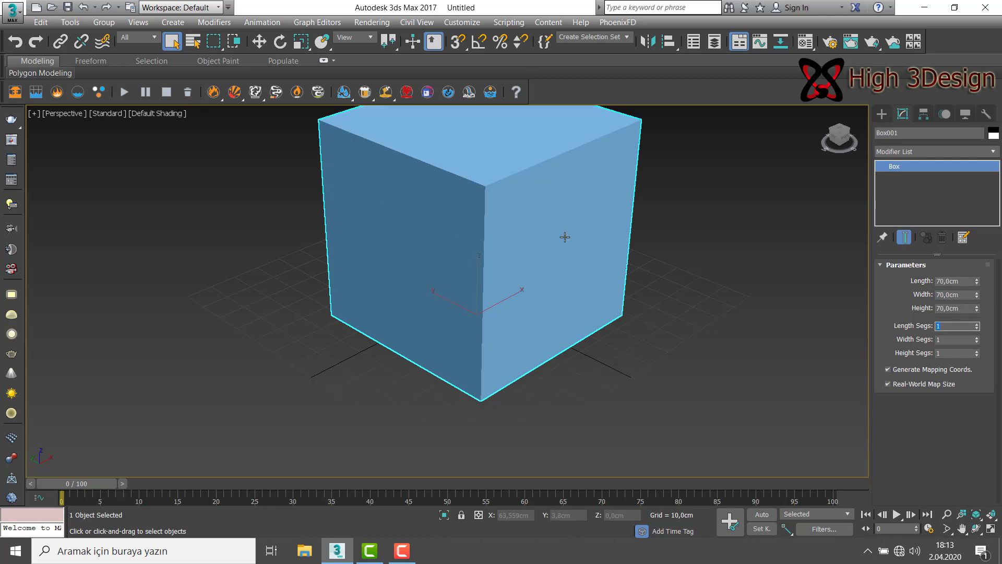
# Set Length, Width and Height Segments to 60 each.
pyautogui.moveTo(612, 230); pyautogui.dragTo(589, 258, button='middle')
pyautogui.scroll(-2, 590, 258)
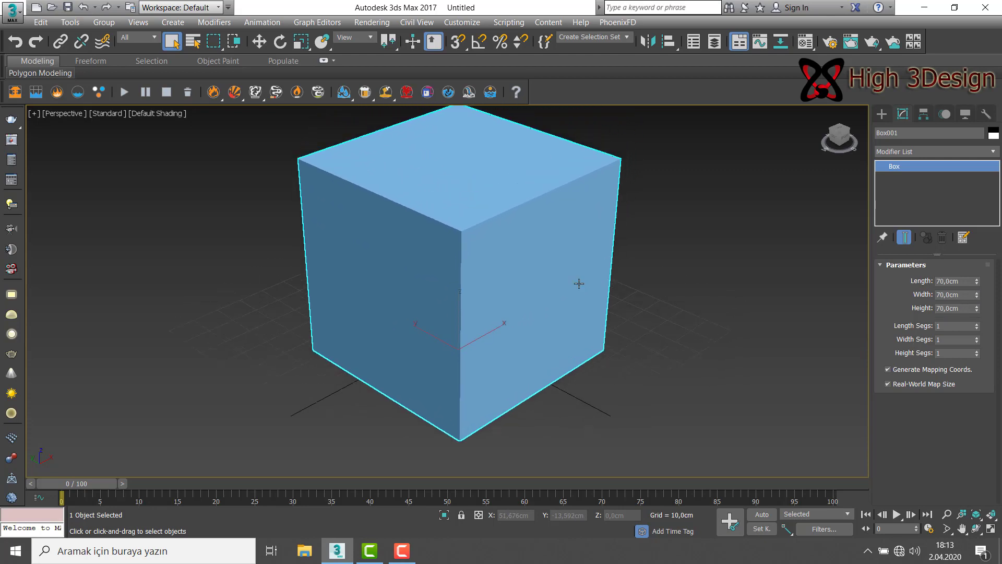
pyautogui.scroll(-1, 579, 284)
pyautogui.doubleClick(955, 325)
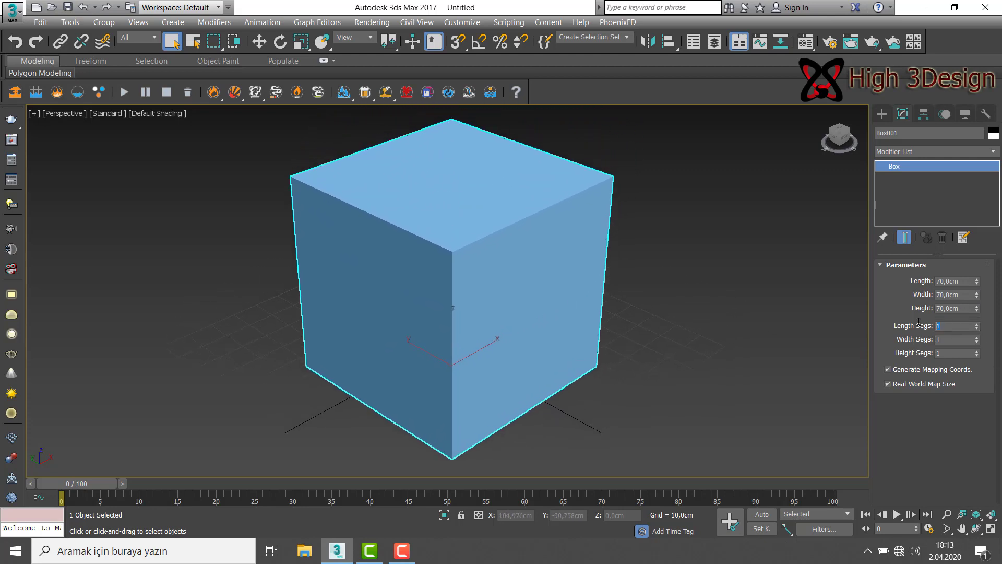
pyautogui.write('60')
pyautogui.press('Tab')
pyautogui.press('Tab')
pyautogui.write('60')
pyautogui.press('Tab')
# Turn on Edged Faces to show the cube's mesh edges.
pyautogui.press('F4')
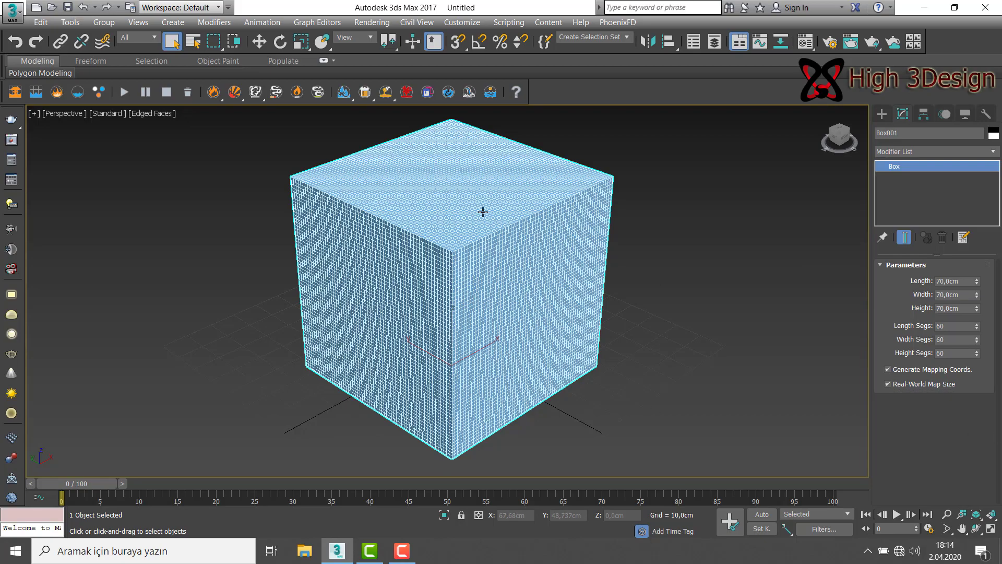
pyautogui.scroll(2, 444, 268)
pyautogui.scroll(4, 454, 252)
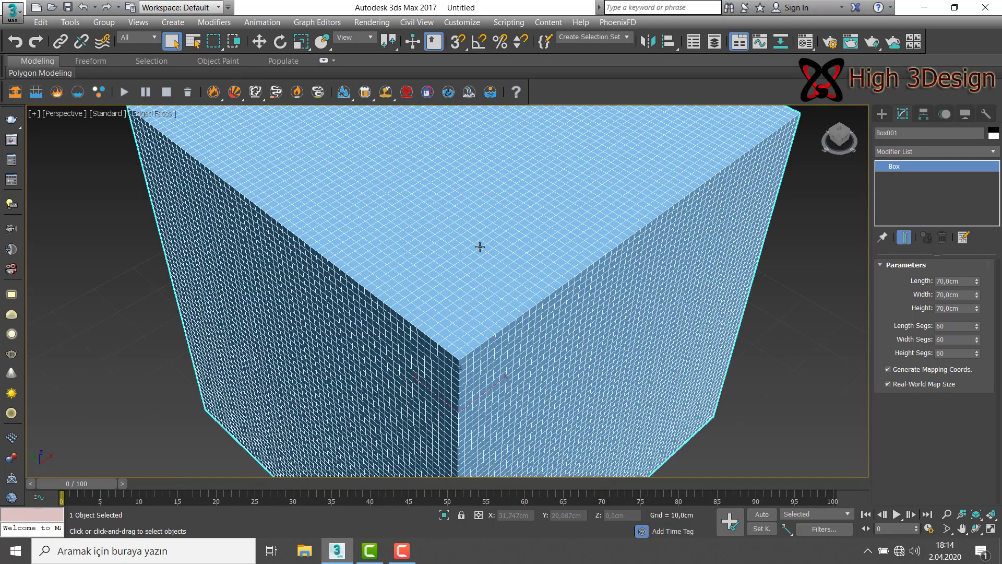
pyautogui.scroll(2, 469, 230)
pyautogui.scroll(2, 475, 236)
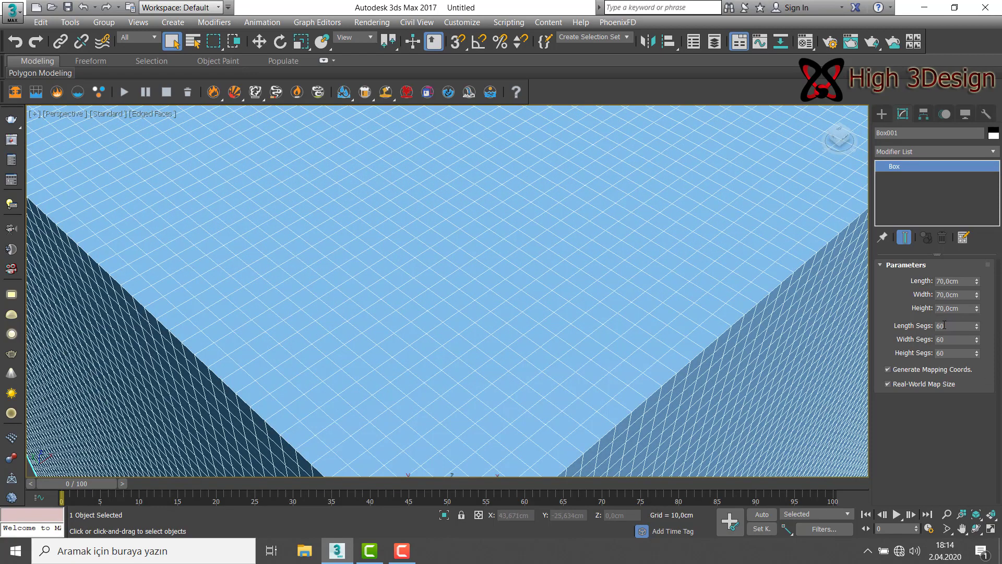
pyautogui.scroll(-5, 666, 306)
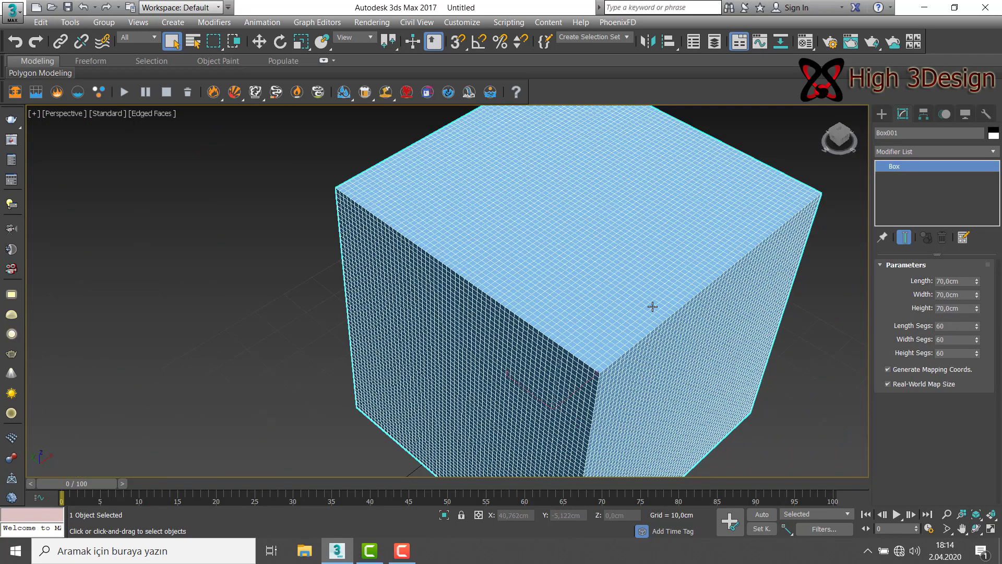
pyautogui.scroll(-2, 651, 307)
pyautogui.scroll(-2, 700, 333)
pyautogui.moveTo(614, 346)
pyautogui.keyDown('alt'); pyautogui.mouseDown(button='middle')
pyautogui.moveTo(633, 353)
pyautogui.moveTo(633, 335)
pyautogui.moveTo(647, 327)
pyautogui.mouseUp(button='middle'); pyautogui.keyUp('alt')
pyautogui.scroll(3, 633, 335)
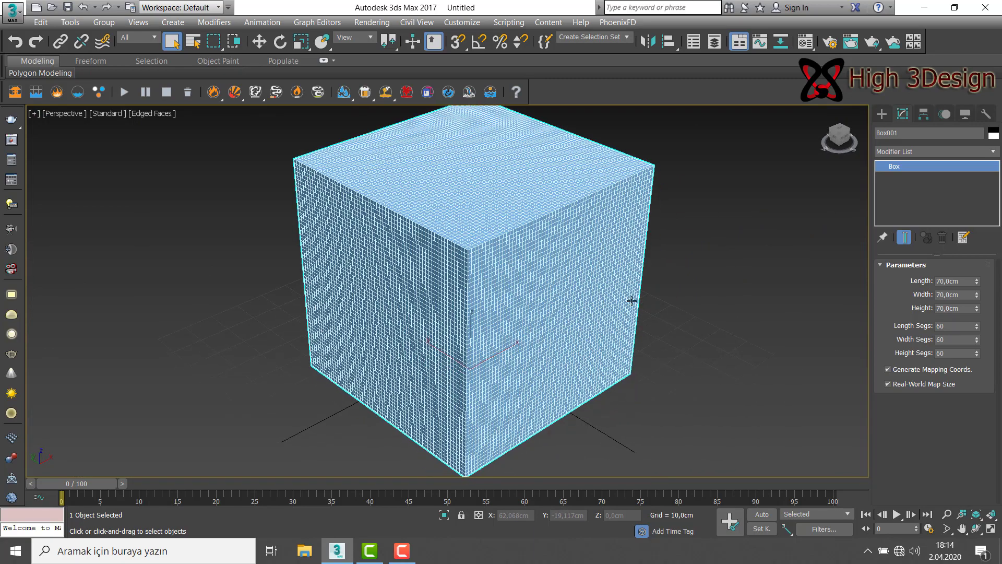
# Add a Noise modifier to Box001 from the Modifier List.
pyautogui.click(944, 151)
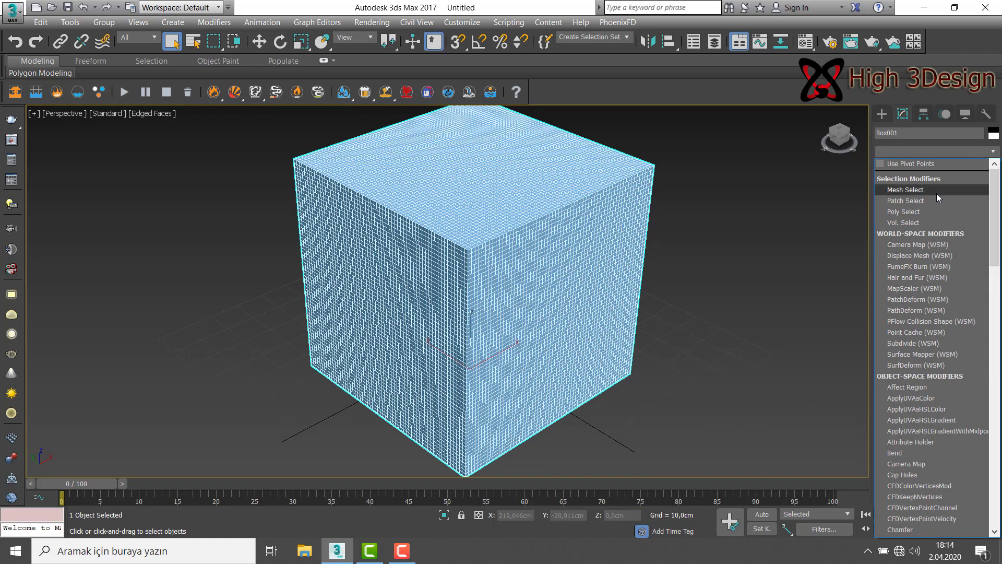
pyautogui.scroll(-2, 917, 261)
pyautogui.scroll(-2, 915, 297)
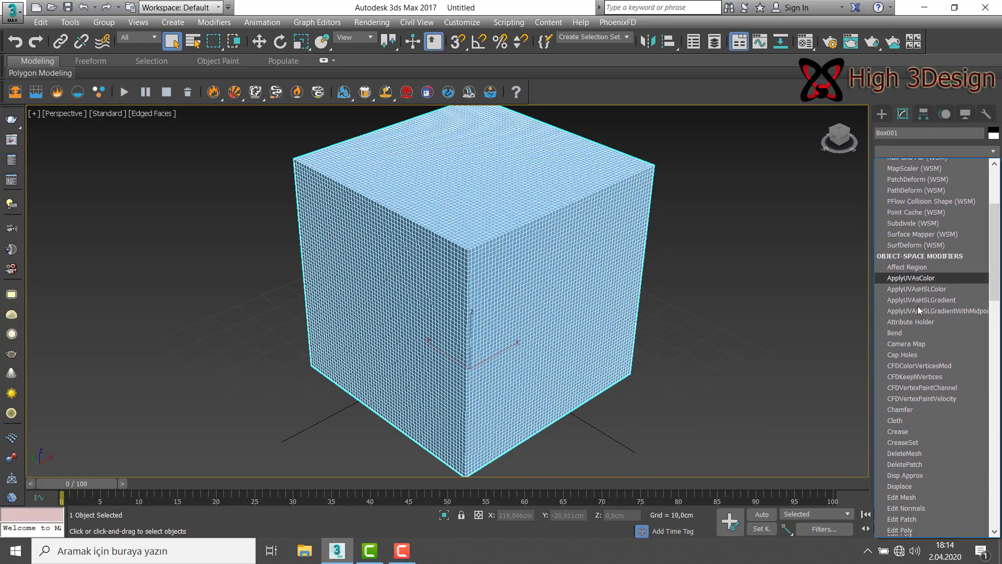
pyautogui.scroll(-2, 918, 313)
pyautogui.scroll(-5, 913, 334)
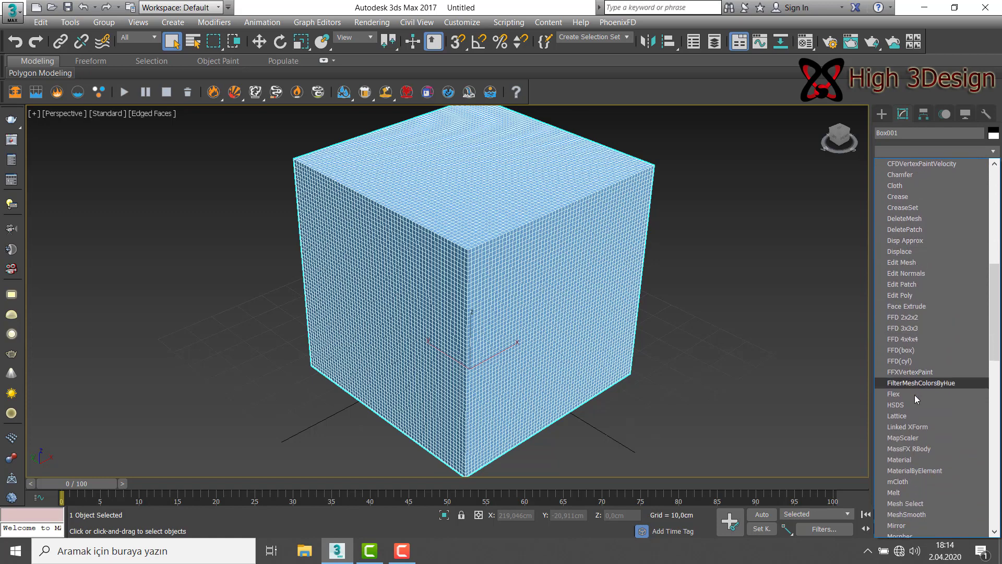
pyautogui.press('n')
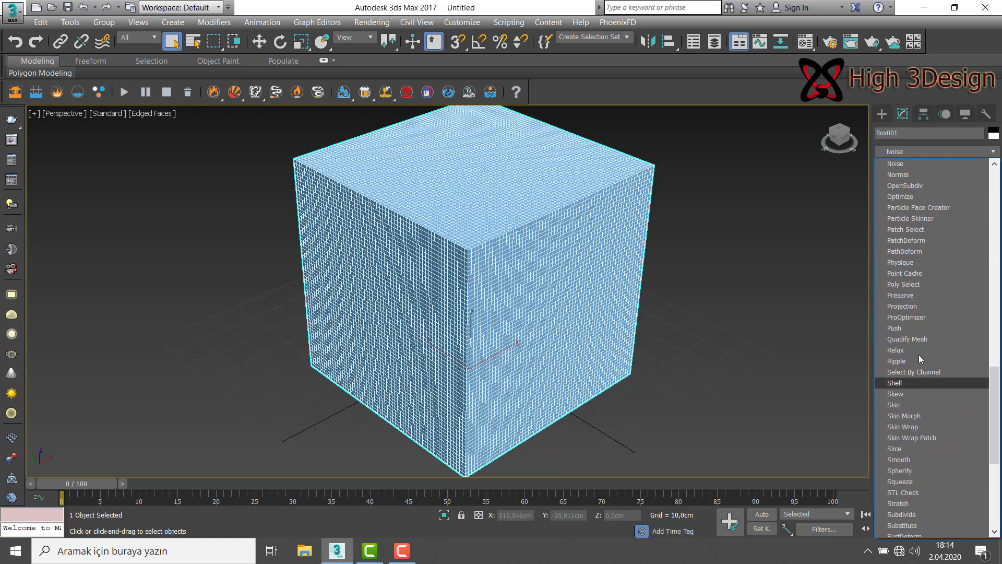
pyautogui.click(916, 163)
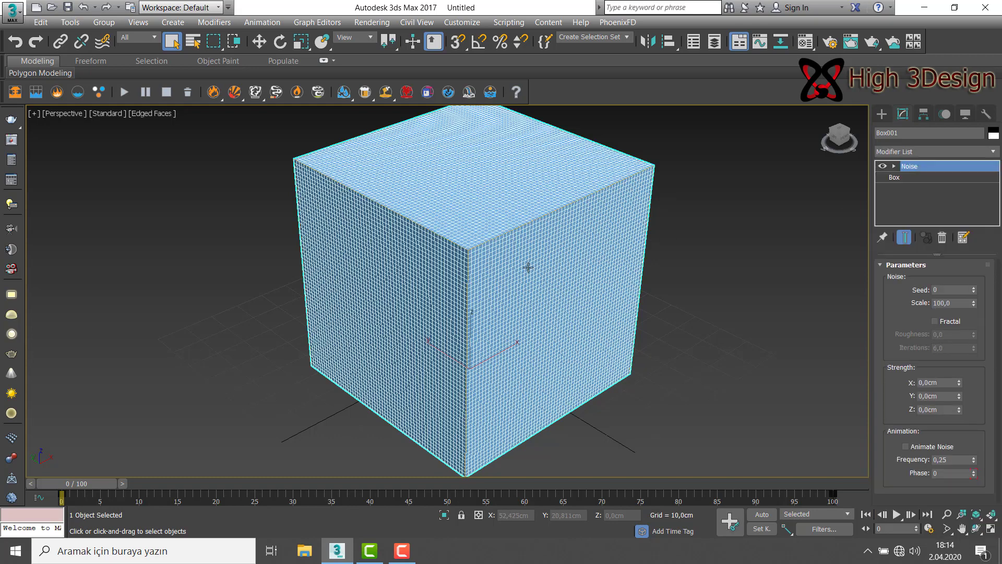
pyautogui.moveTo(507, 270); pyautogui.dragTo(513, 266, button='middle')
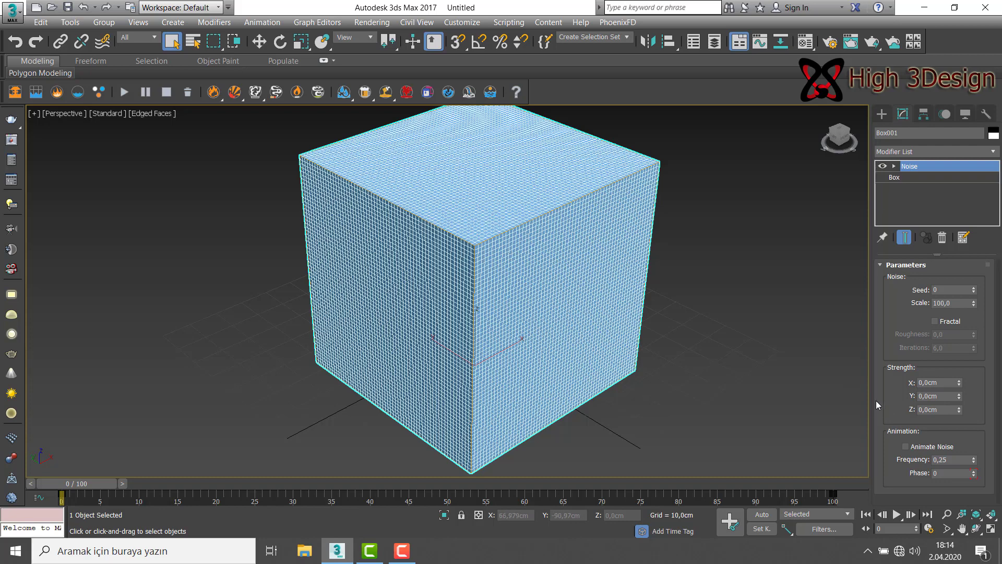
# Set the Noise Strength to 45 cm on X, Y and Z.
pyautogui.click(946, 384)
pyautogui.write('45')
pyautogui.press('Tab')
pyautogui.write('45')
pyautogui.press('Tab')
pyautogui.write('45')
pyautogui.press('Return')
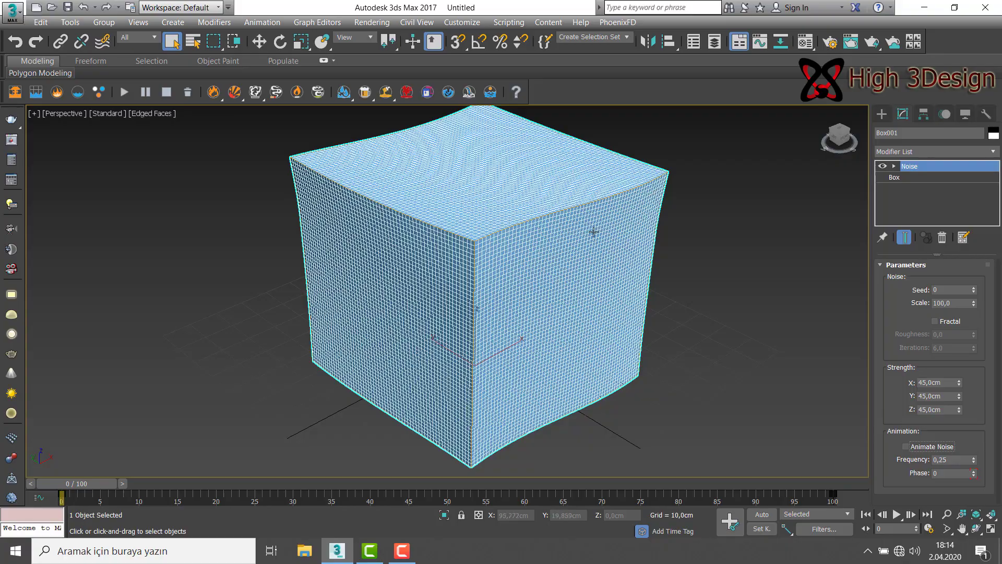
pyautogui.moveTo(626, 231)
pyautogui.keyDown('alt'); pyautogui.mouseDown(button='middle')
pyautogui.moveTo(631, 263)
pyautogui.moveTo(637, 222)
pyautogui.moveTo(621, 274)
pyautogui.mouseUp(button='middle'); pyautogui.keyUp('alt')
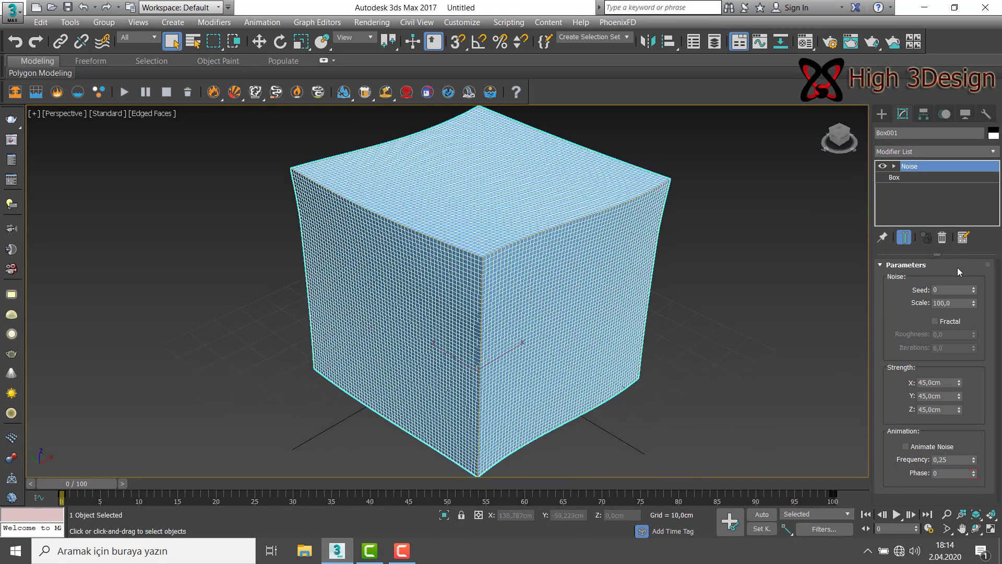
# Enable Fractal noise, giving 6 iterations and a jagged rocky shape.
pyautogui.click(935, 324)
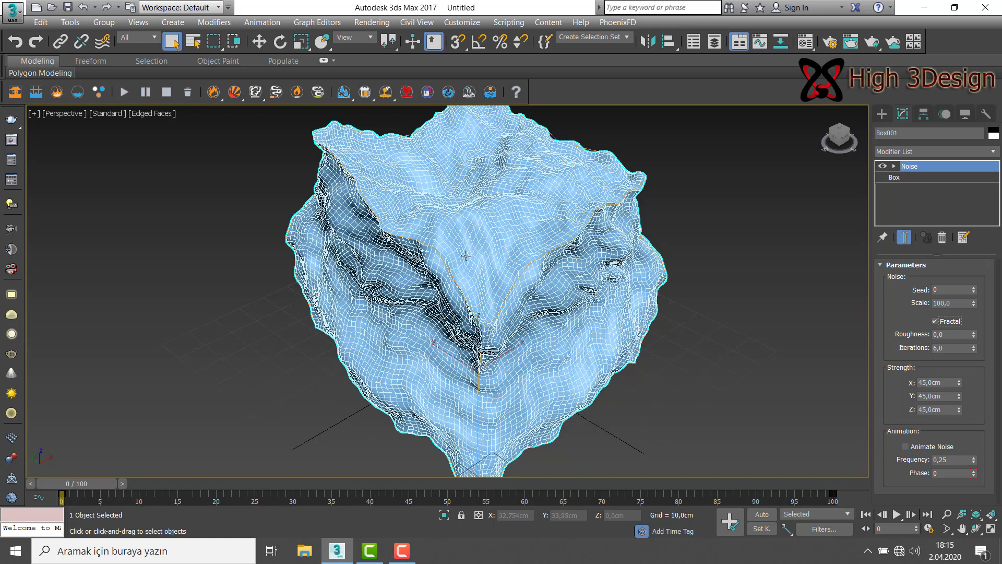
pyautogui.scroll(3, 465, 237)
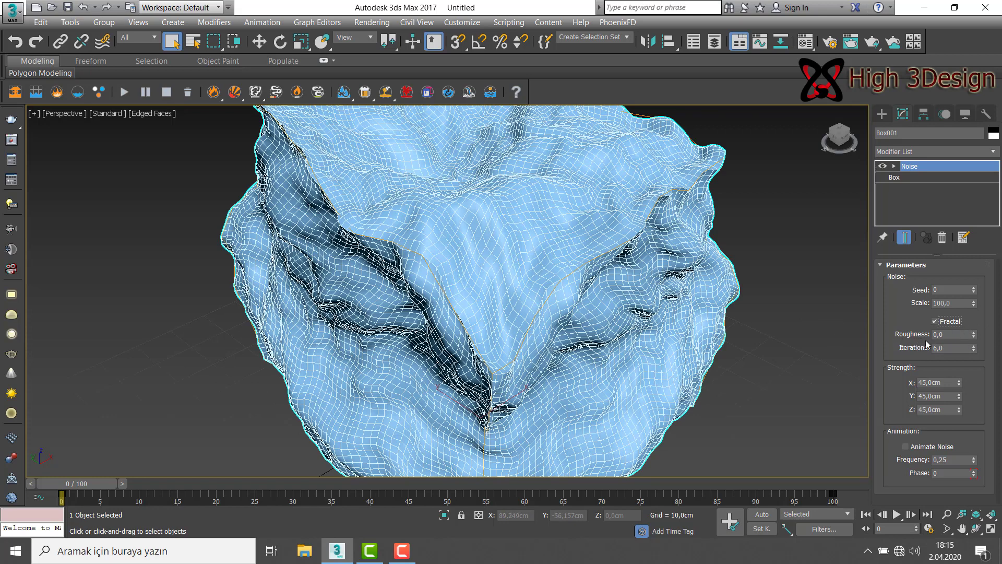
pyautogui.click(951, 334)
pyautogui.scroll(-2, 565, 263)
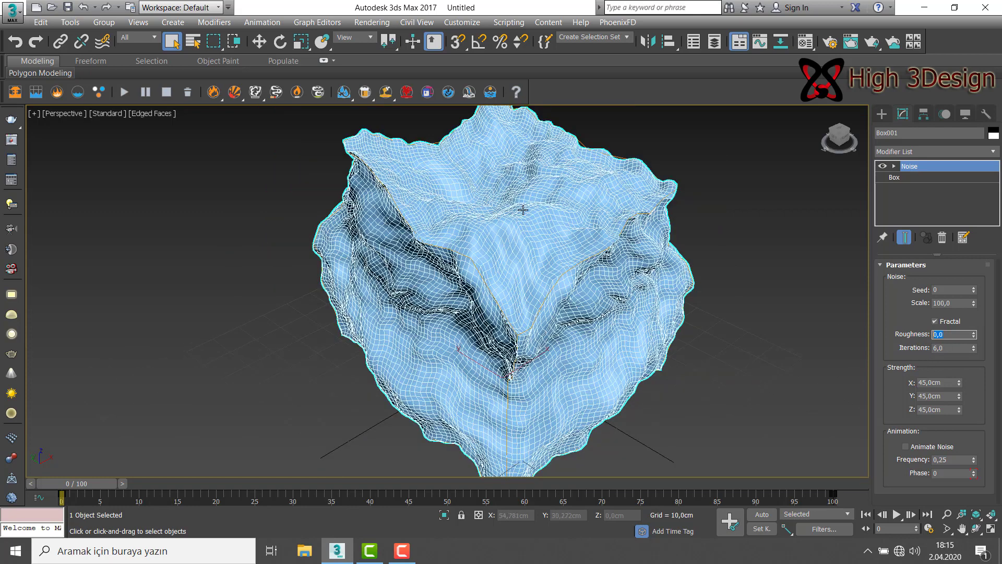
# Set fractal Iterations to 3, then 5, and enable Animate Noise.
pyautogui.doubleClick(947, 348)
pyautogui.write('3')
pyautogui.press('Return')
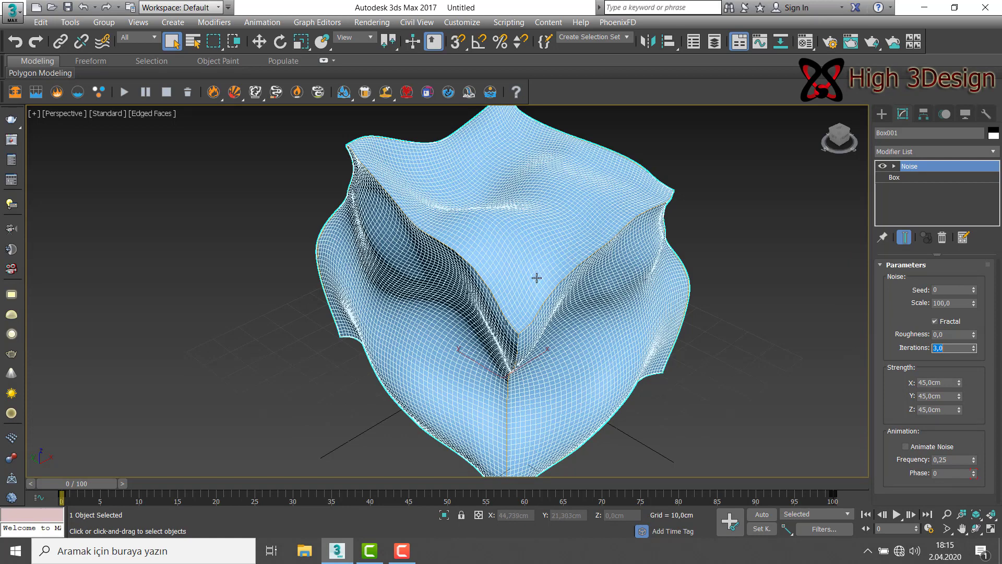
pyautogui.write('5')
pyautogui.press('Return')
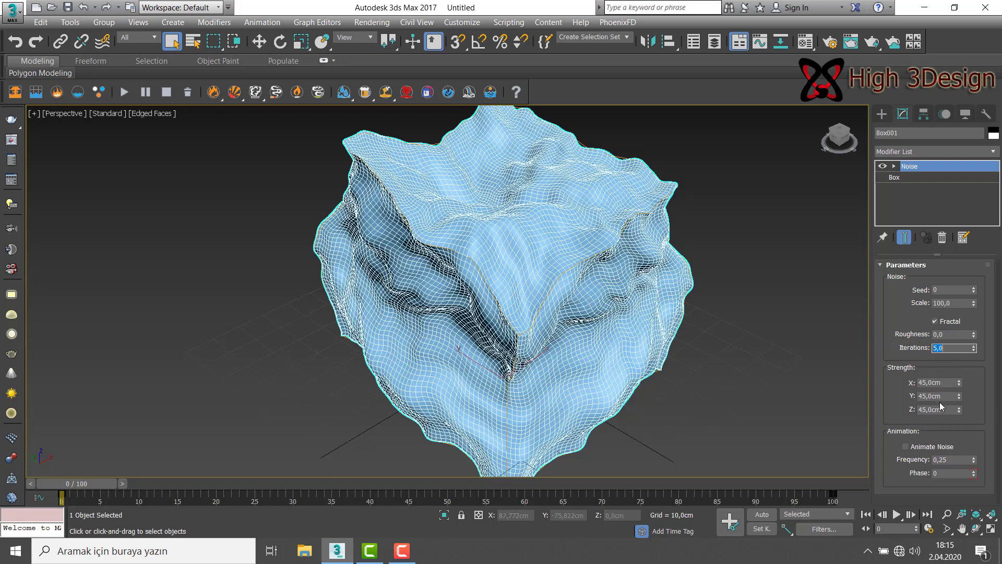
pyautogui.click(894, 383)
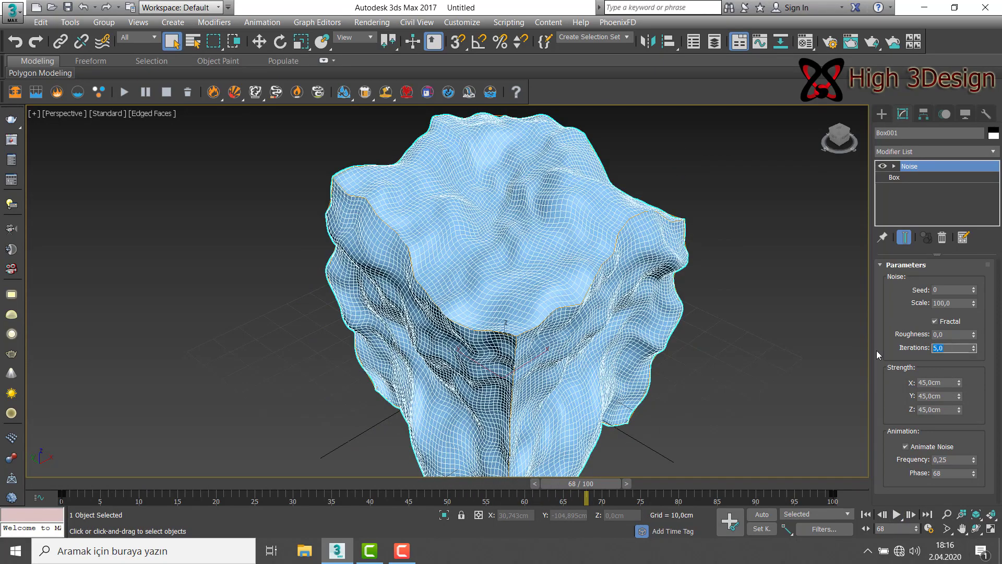
# Set Iterations to 4 and stop the animation preview at frame 56.
pyautogui.write('4')
pyautogui.press('Return')
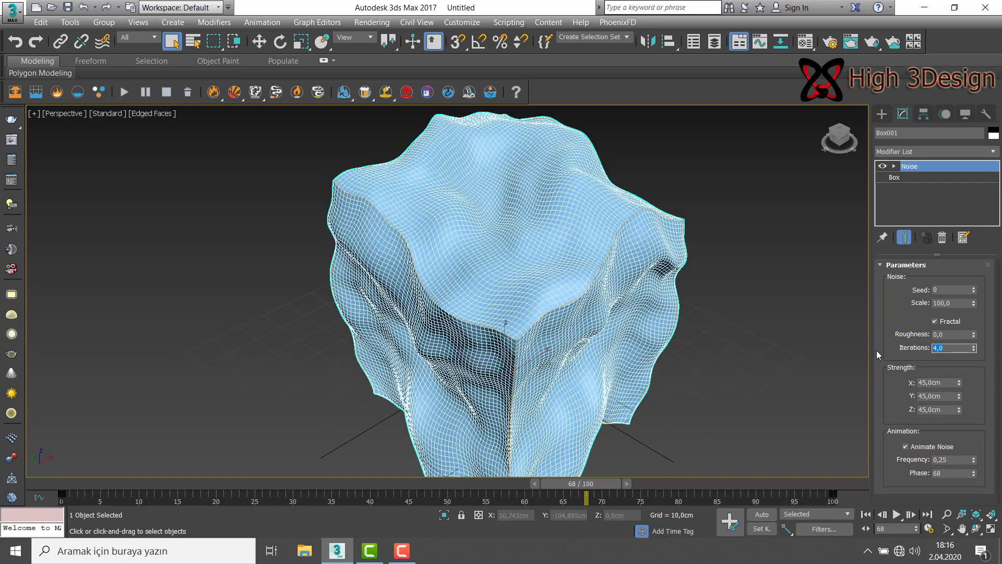
pyautogui.moveTo(583, 322); pyautogui.dragTo(567, 307, button='middle')
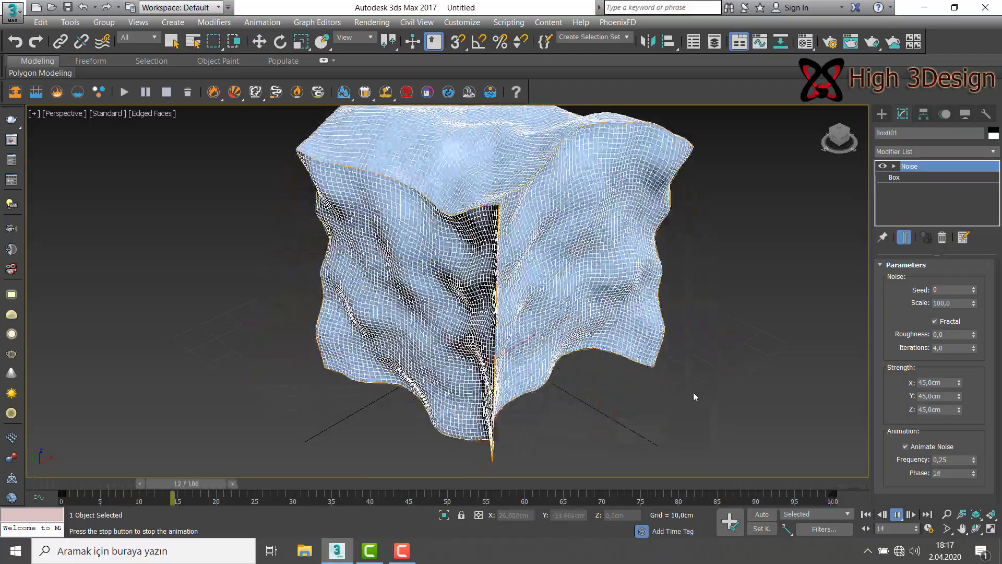
pyautogui.click(897, 514)
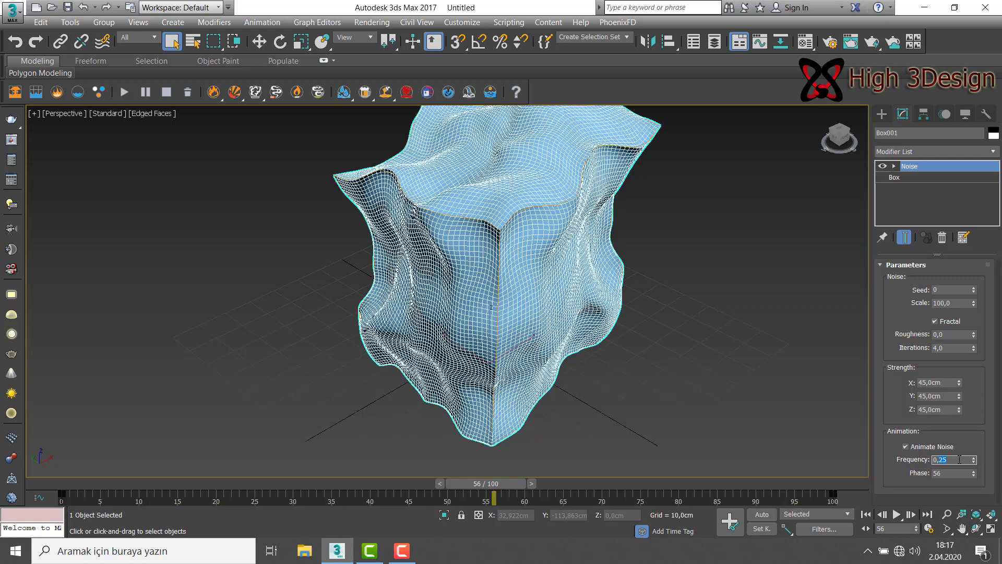
pyautogui.write('0,1')
# Confirm a noise Animation Frequency of 0,1.
pyautogui.press('Return')
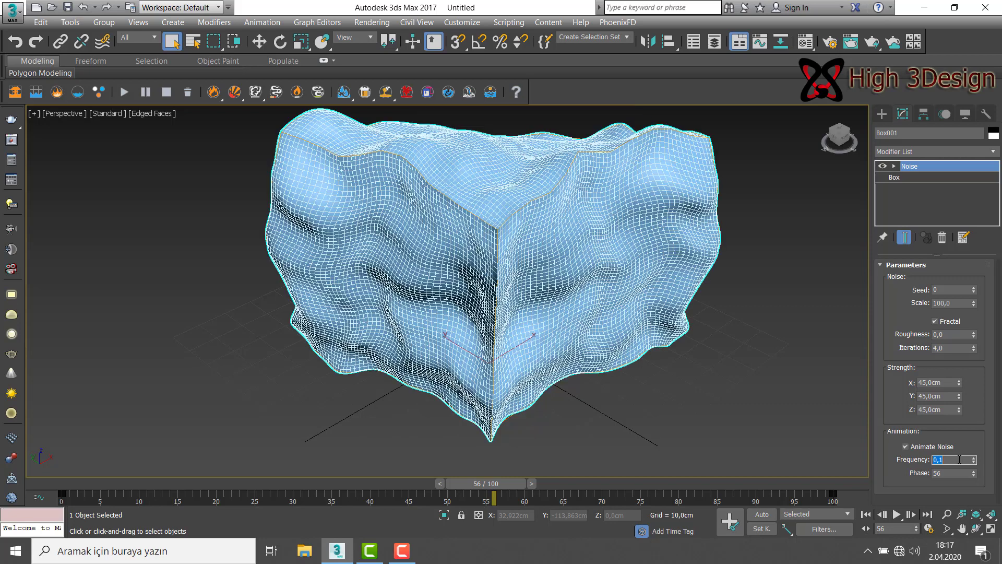